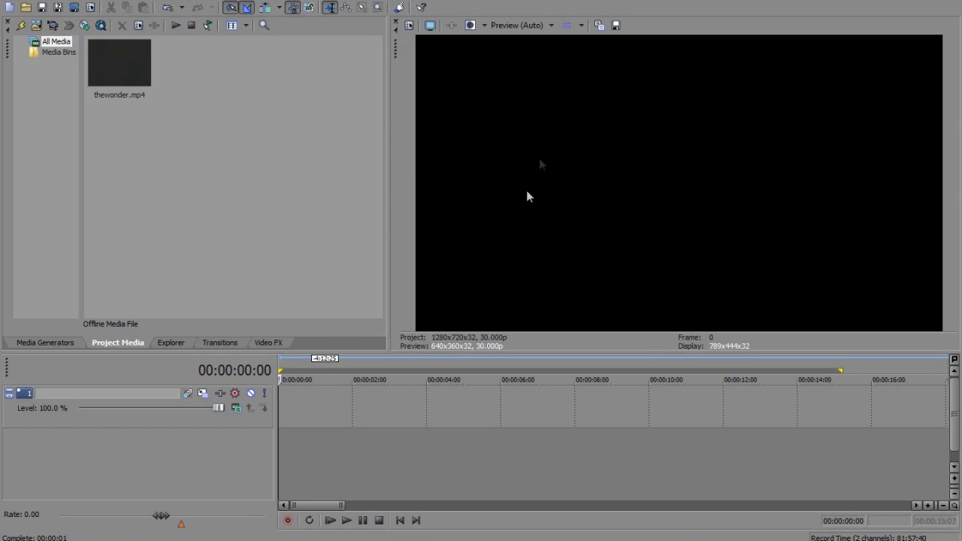
left_click(551, 25)
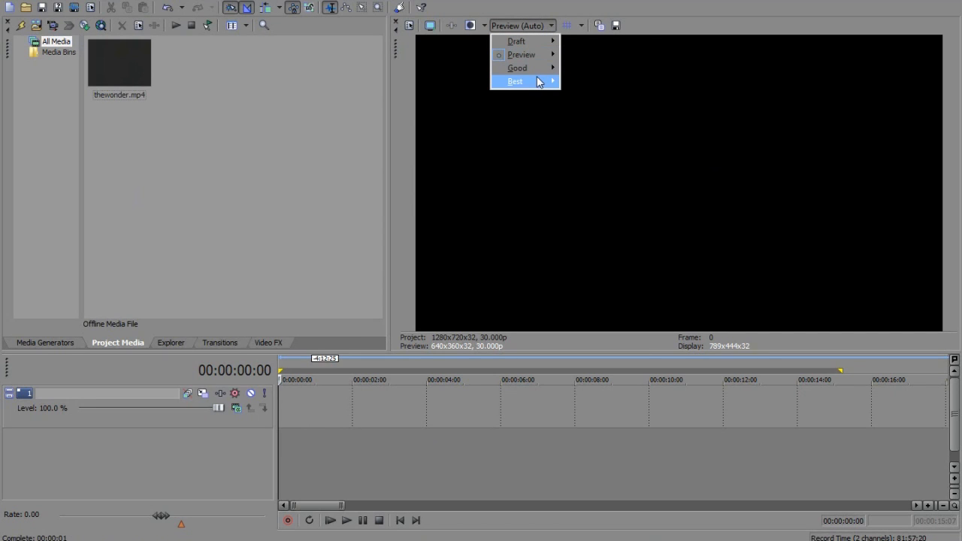
mouse_move(539, 60)
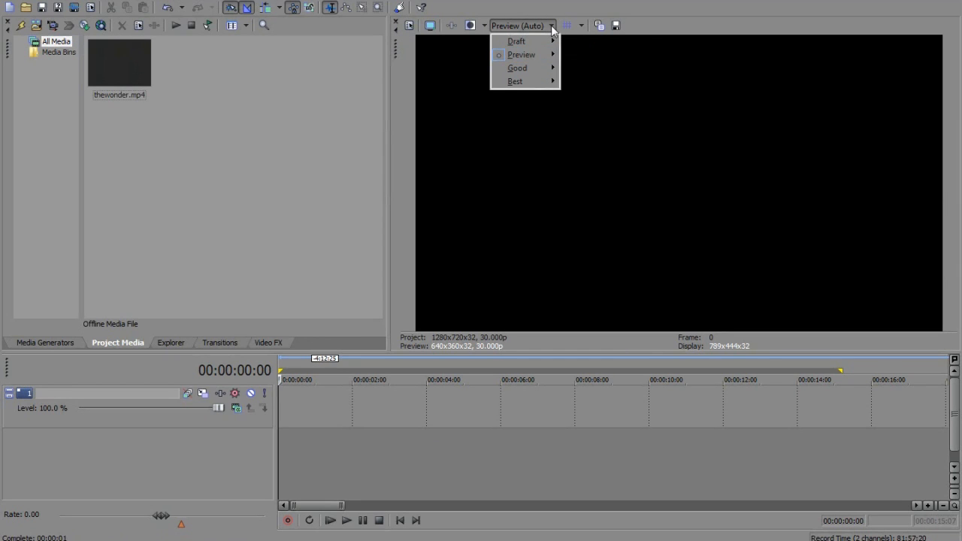
left_click(552, 27)
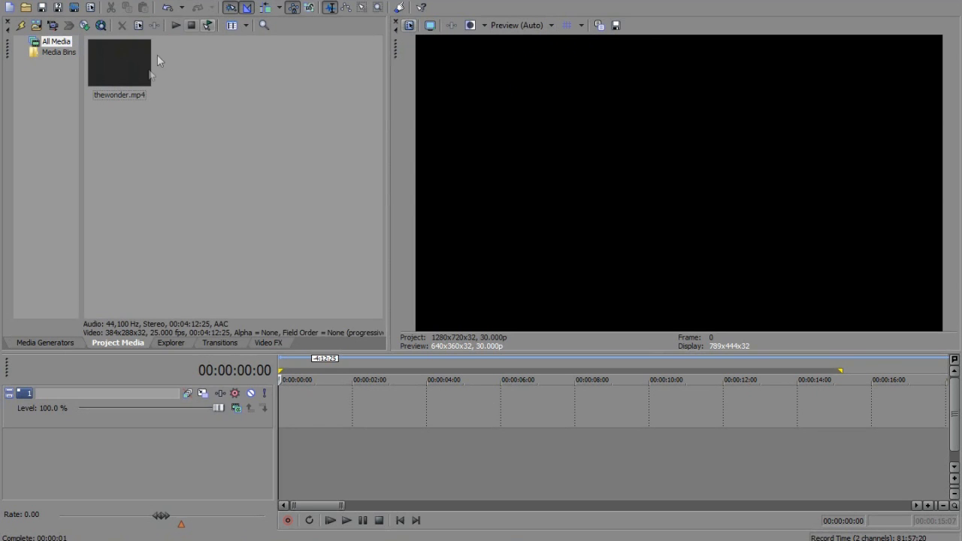
Place thewonder.mp4 at the start of the timeline and move the playhead to 00:00:04:18
left_click_drag(112, 60, 310, 414)
left_click(412, 414)
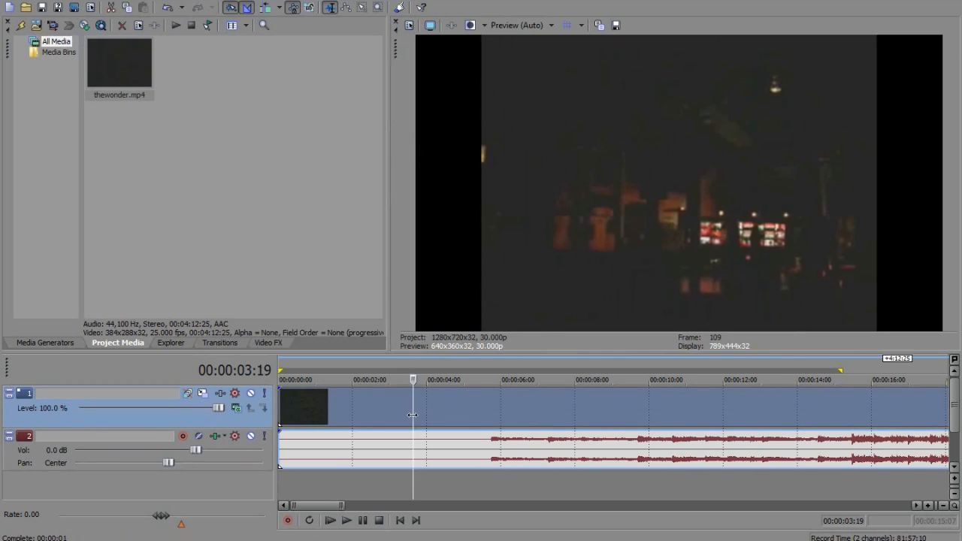
left_click_drag(412, 414, 448, 417)
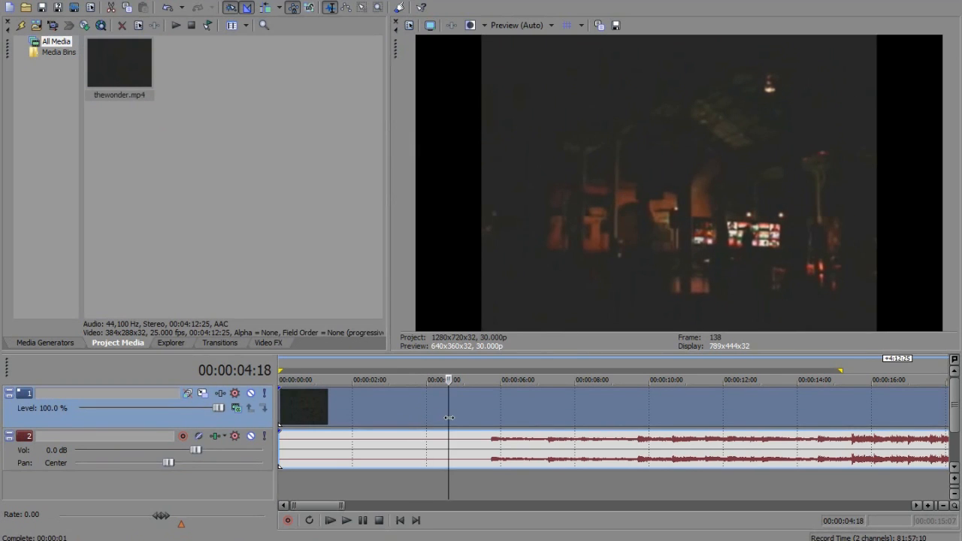
Add the Gradient Wipe transition with the Linear Top-Left Diagonal preset to the start of the video clip
left_click(170, 343)
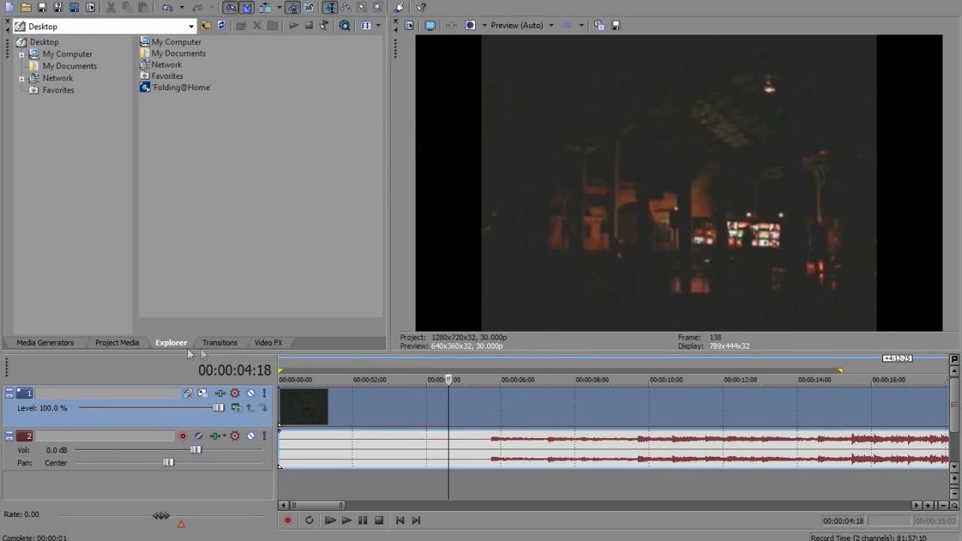
left_click(219, 345)
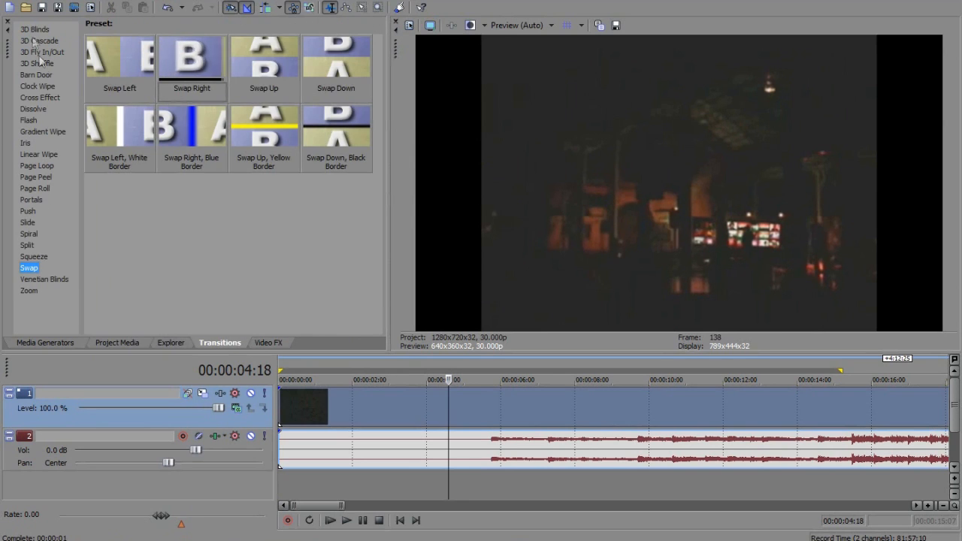
left_click(32, 30)
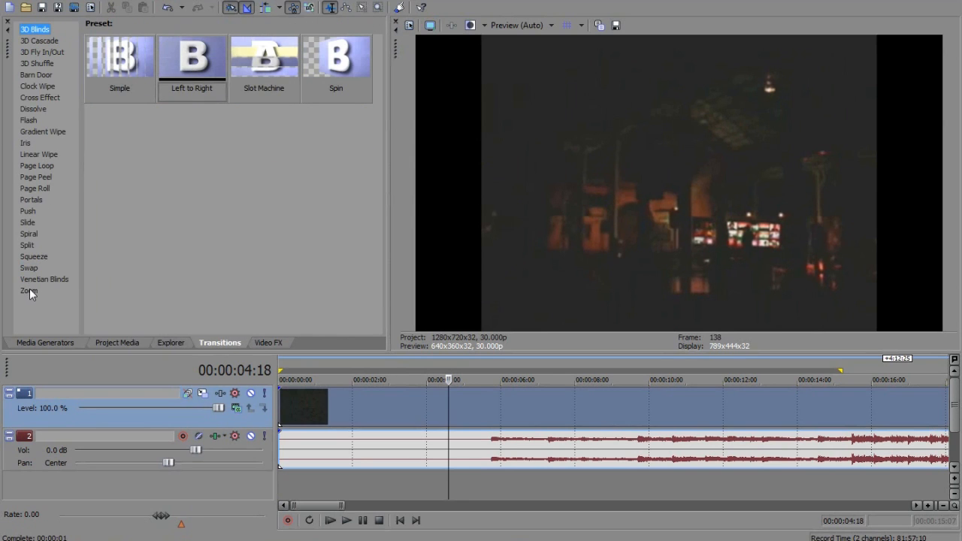
left_click(30, 42)
left_click(33, 53)
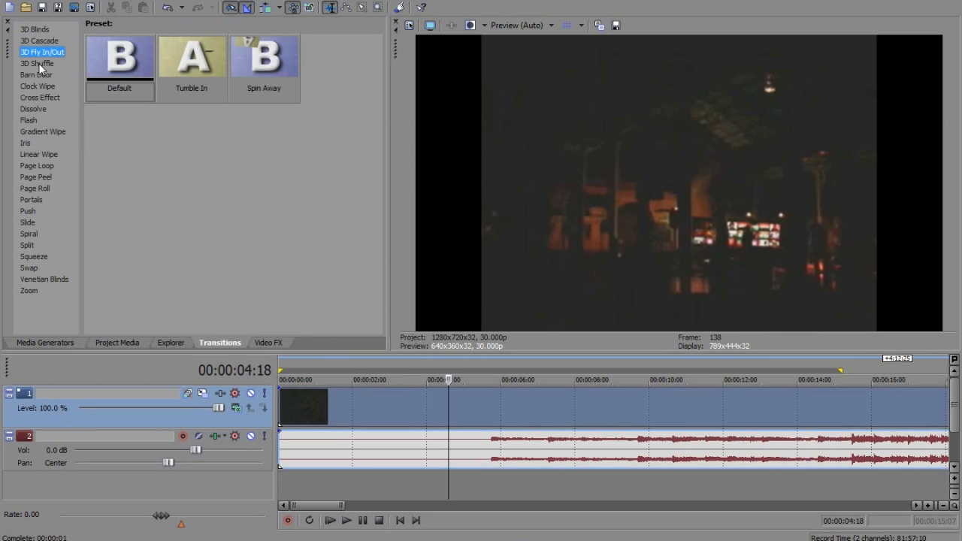
left_click(37, 64)
left_click(43, 131)
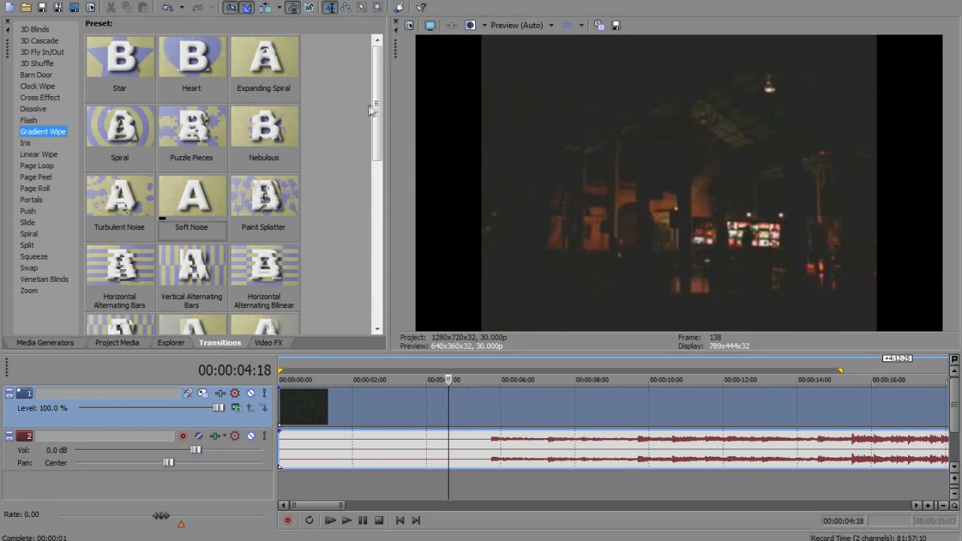
left_click_drag(374, 124, 401, 206)
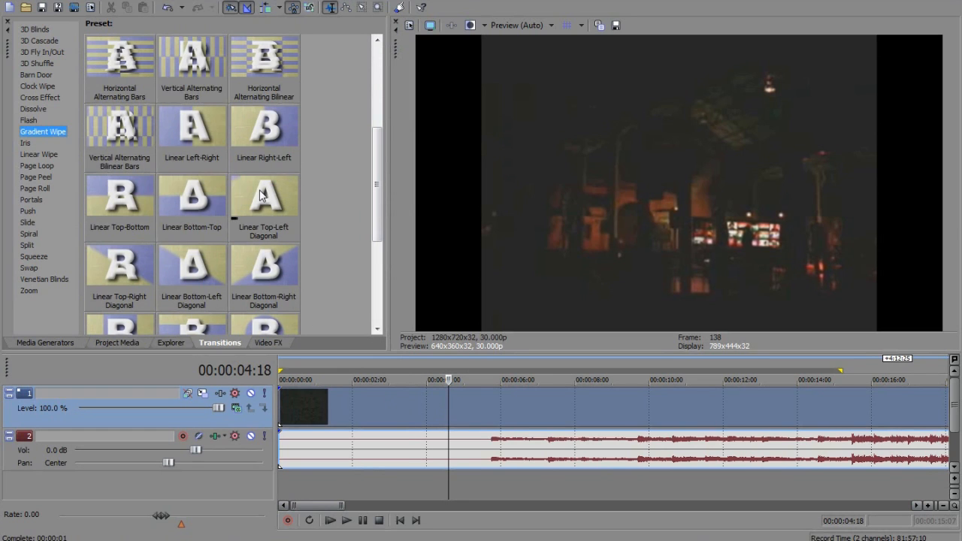
left_click_drag(264, 199, 294, 398)
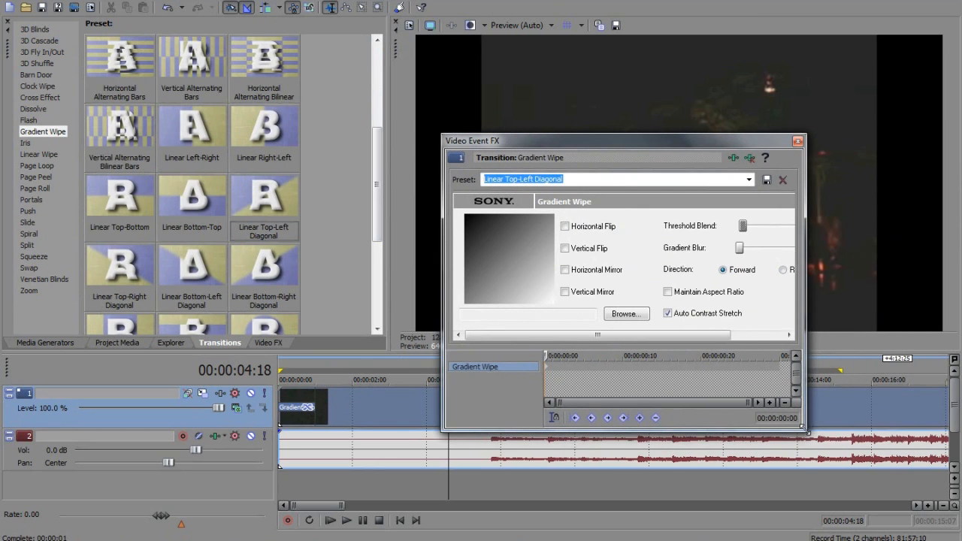
left_click_drag(806, 429, 937, 513)
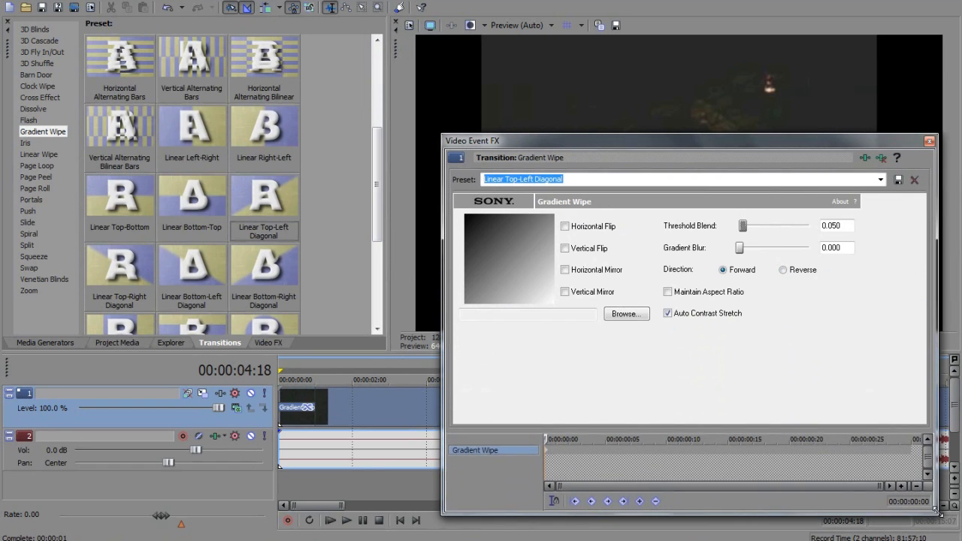
left_click(929, 142)
Play back the gradient wipe from the beginning of the timeline and remove it from the clip's start
left_click(329, 520)
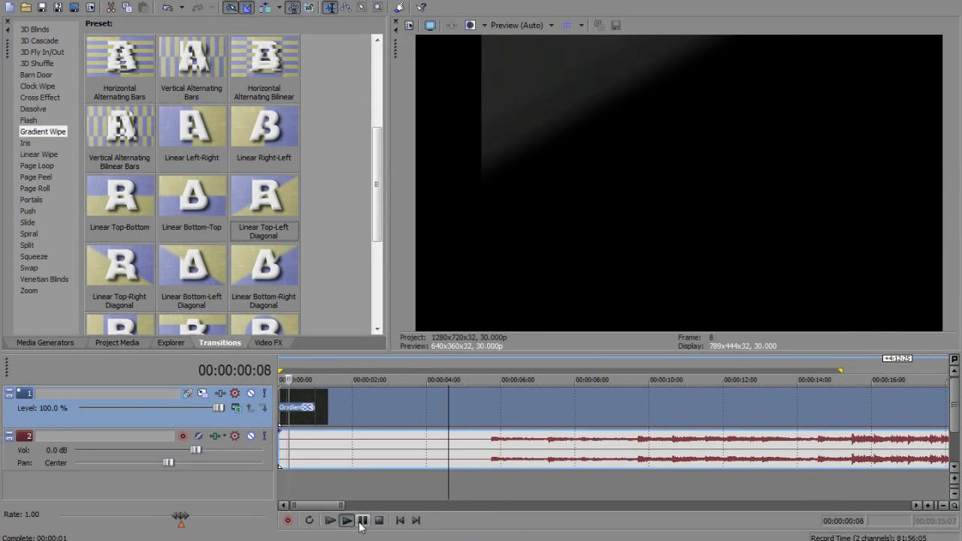
left_click(361, 524)
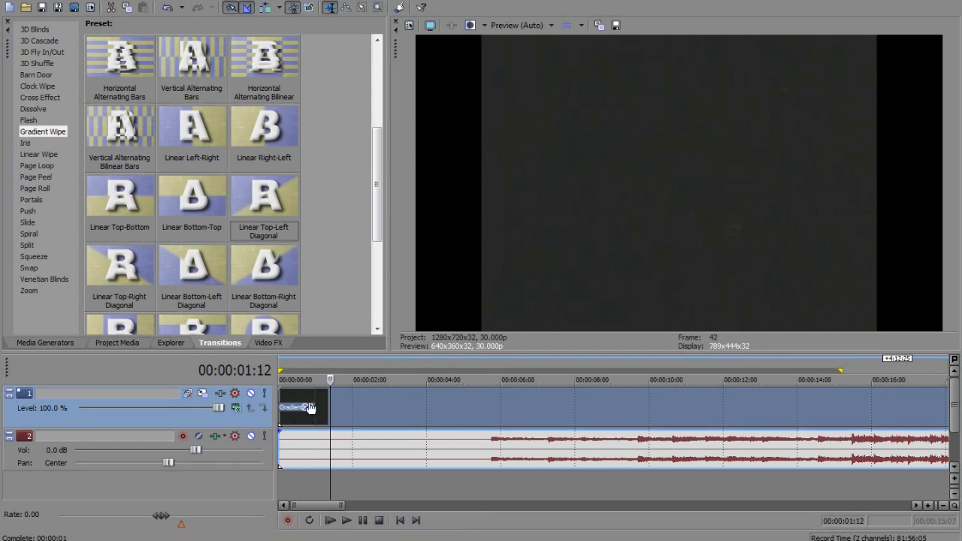
left_click_drag(311, 391, 280, 395)
Split the video and audio clip at 00:00:03:17
left_click_drag(329, 414, 435, 424)
key("s")
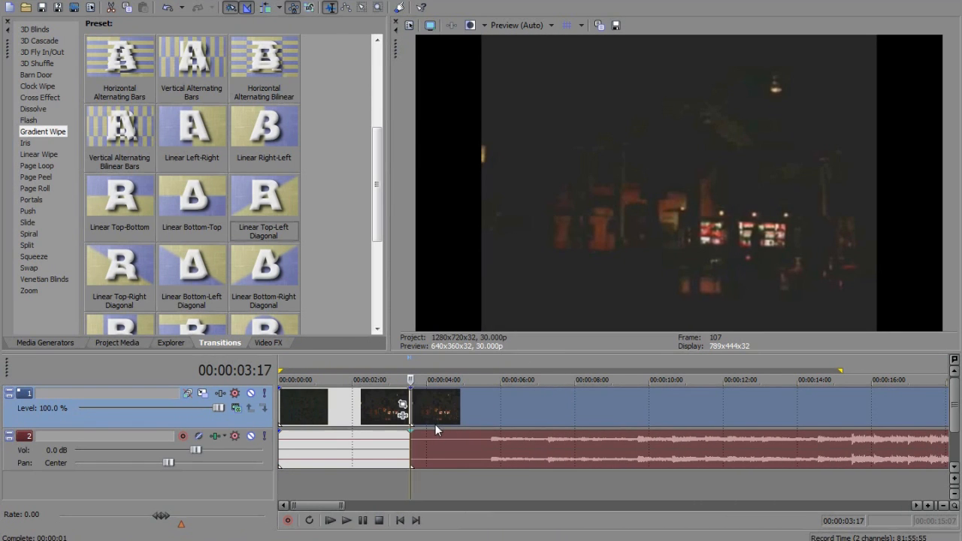
Check the two split pieces and position the playhead at 00:00:05:25 in the second piece
left_click(370, 407, "ctrl")
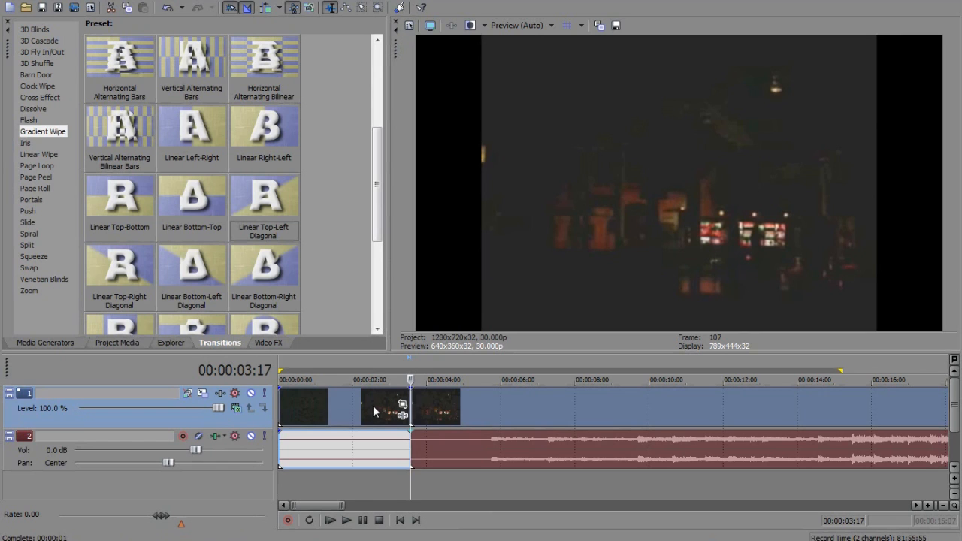
left_click_drag(457, 419, 418, 422)
left_click(383, 452, "ctrl")
left_click(365, 477)
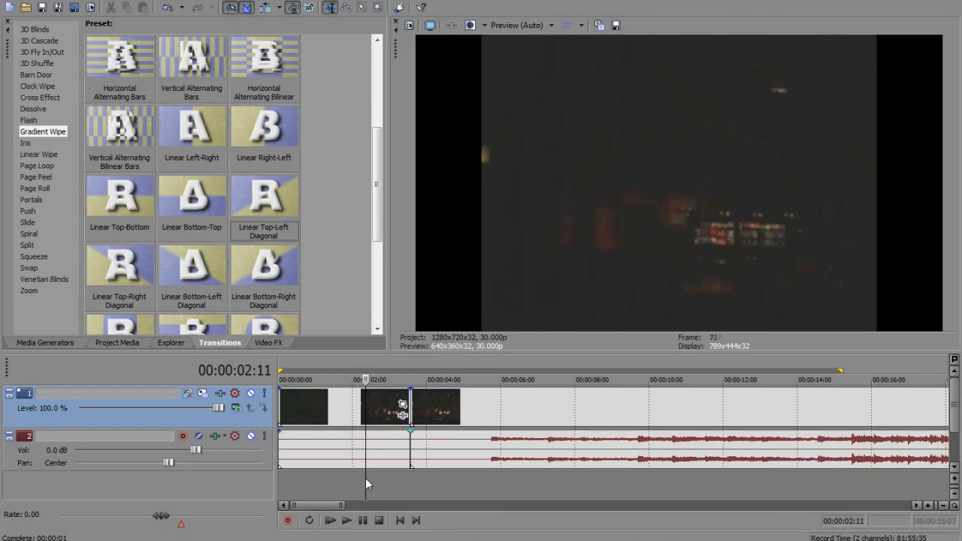
left_click(494, 452)
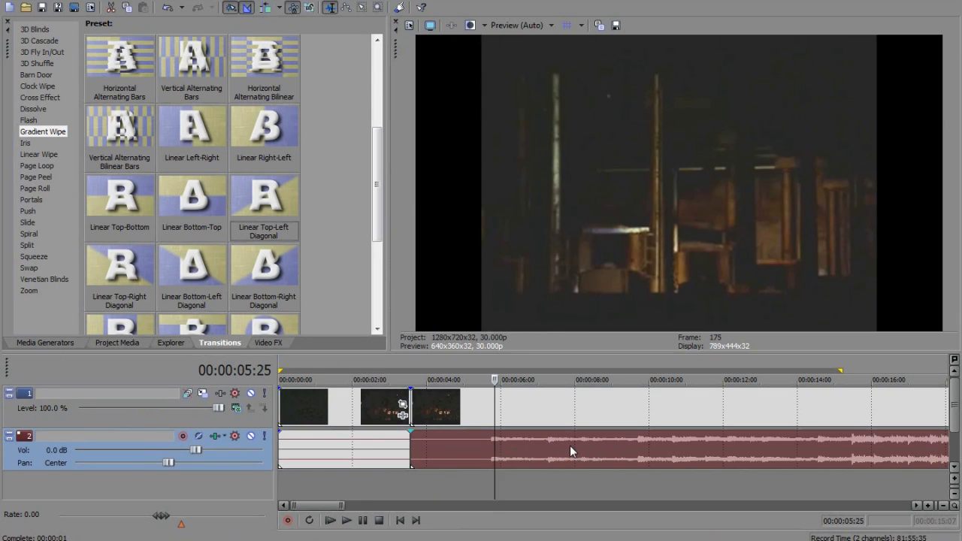
left_click_drag(556, 449, 557, 469)
Examine the presets of the video effects from Add Noise through Bump Map, plus Color Corrector
left_click(268, 342)
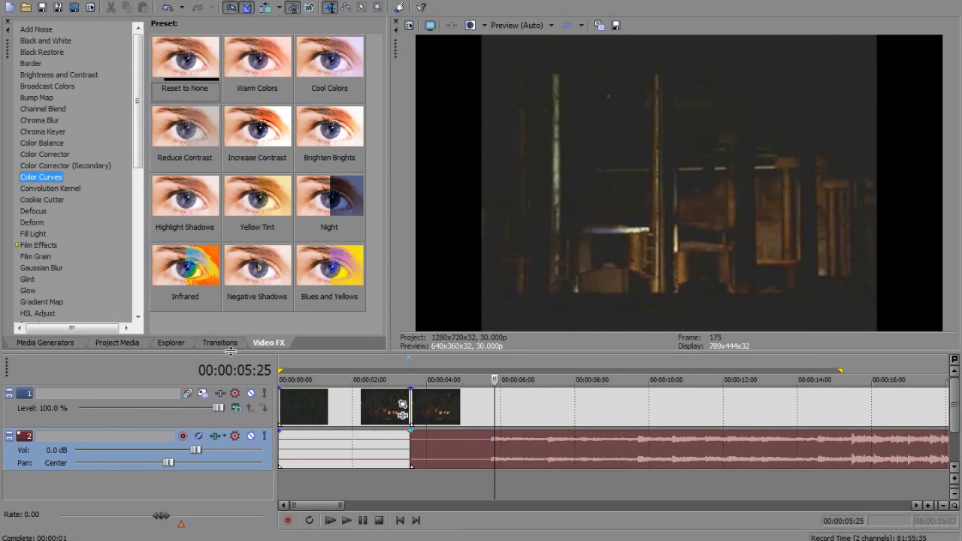
left_click_drag(136, 133, 143, 115)
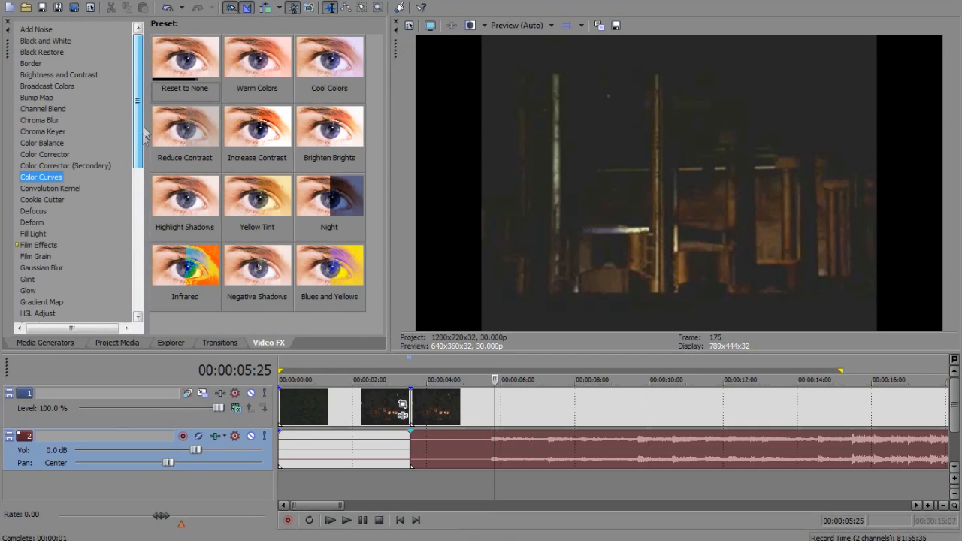
left_click(27, 30)
left_click(32, 42)
left_click(37, 53)
left_click(38, 64)
left_click(39, 75)
left_click(40, 87)
left_click(39, 98)
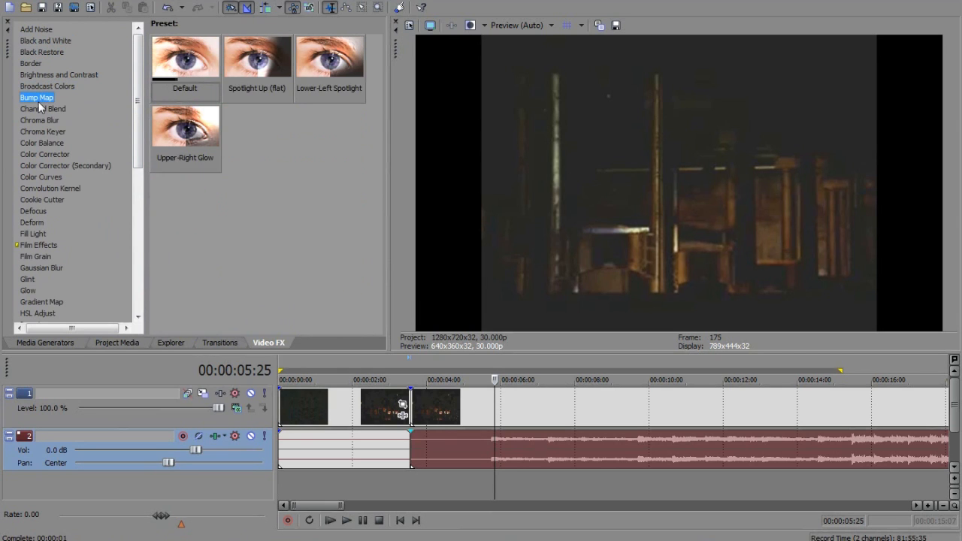
left_click(53, 156)
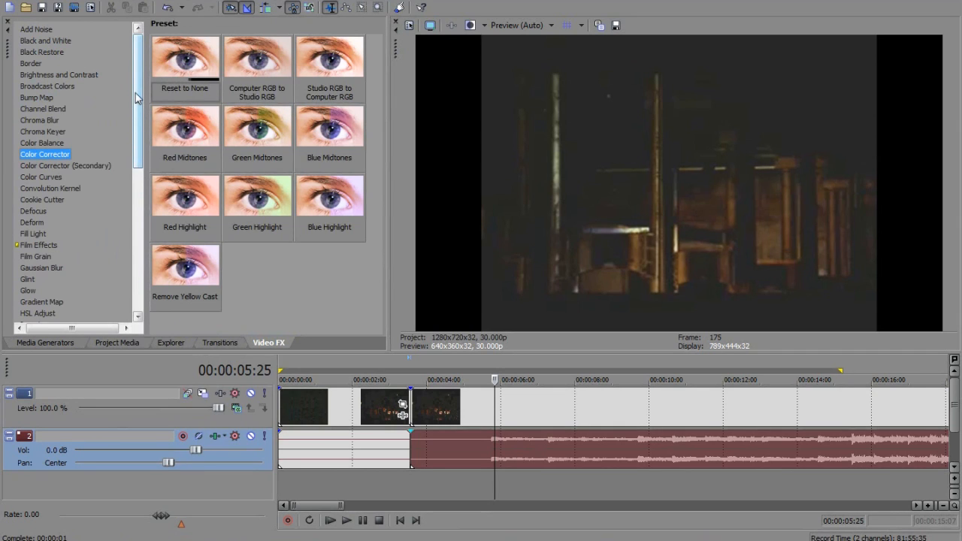
left_click_drag(136, 93, 137, 95)
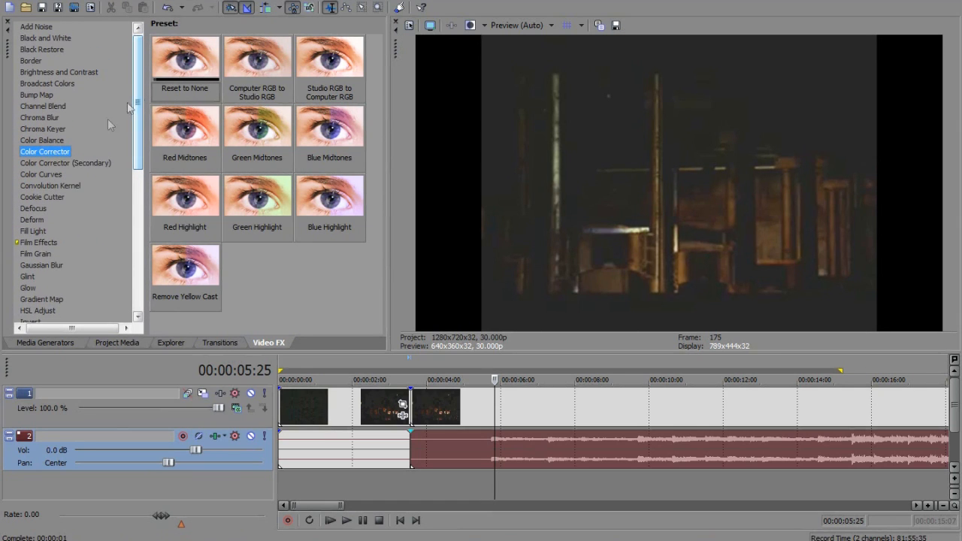
Apply the Color Curves effect with the Reset to None preset to the second video piece
left_click(50, 174)
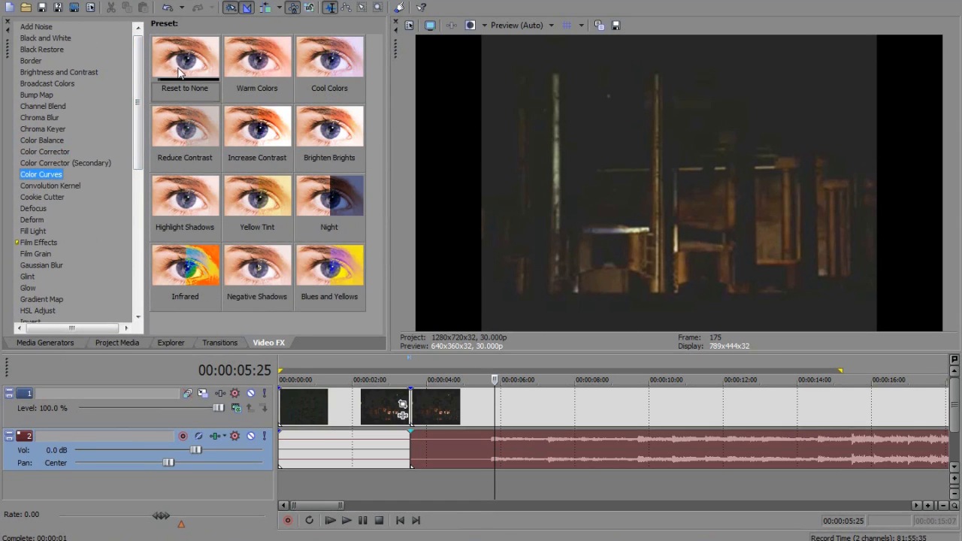
left_click_drag(180, 65, 312, 134)
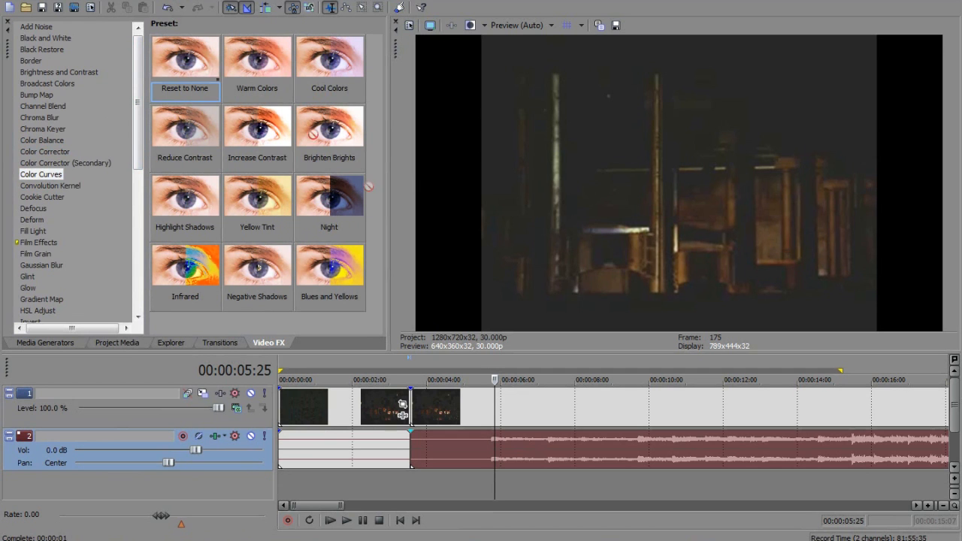
left_click_drag(516, 407, 516, 408)
Darken the second piece by pulling the upper RGB curve handle well below the diagonal and slightly shortening the lower handle
left_click_drag(643, 141, 160, 28)
left_click_drag(222, 156, 235, 188)
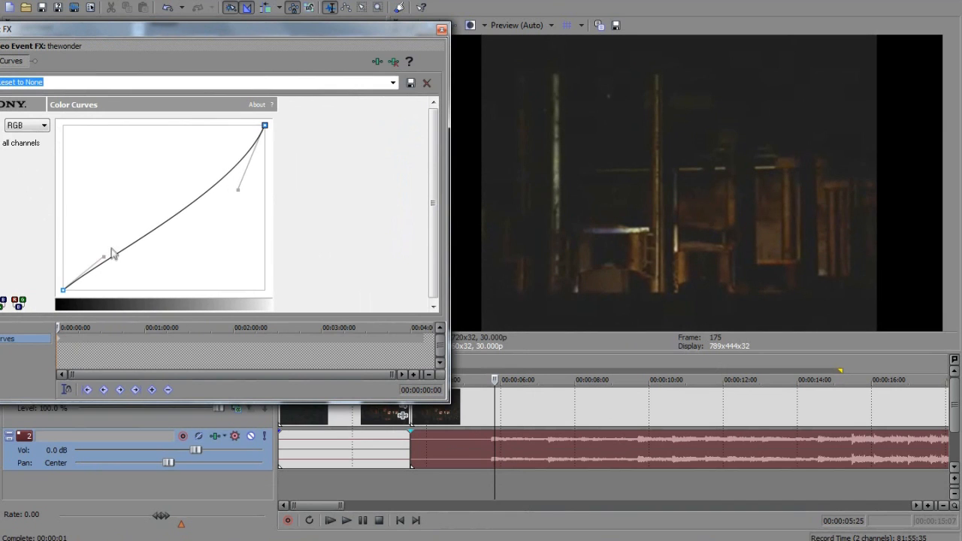
mouse_move(105, 257)
left_mouse_down()
mouse_move(123, 279)
mouse_move(100, 247)
mouse_move(91, 256)
left_mouse_up()
left_click_drag(237, 191, 231, 211)
mouse_move(89, 255)
left_mouse_down()
mouse_move(78, 249)
mouse_move(103, 268)
mouse_move(96, 263)
left_mouse_up()
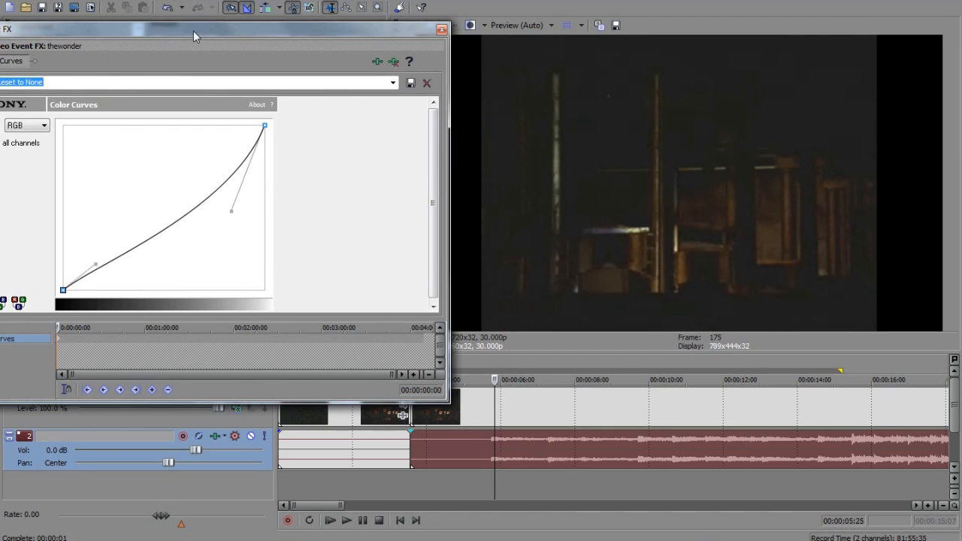
Switch Color Curves to a single color channel, reshape its curve with the upper handle, and close the effect settings
left_click_drag(193, 31, 259, 15)
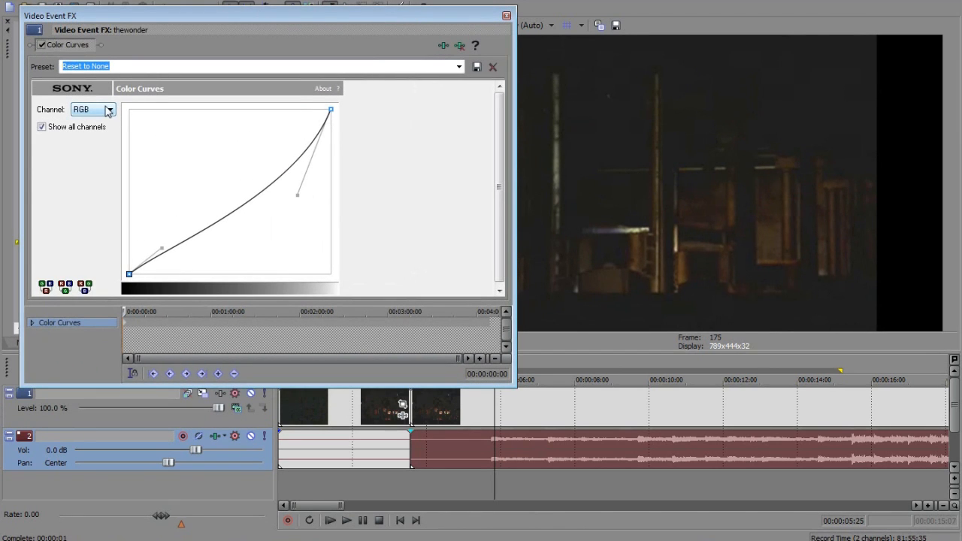
left_click(109, 110)
left_click(104, 148)
left_click_drag(297, 192, 263, 190)
left_click(505, 16)
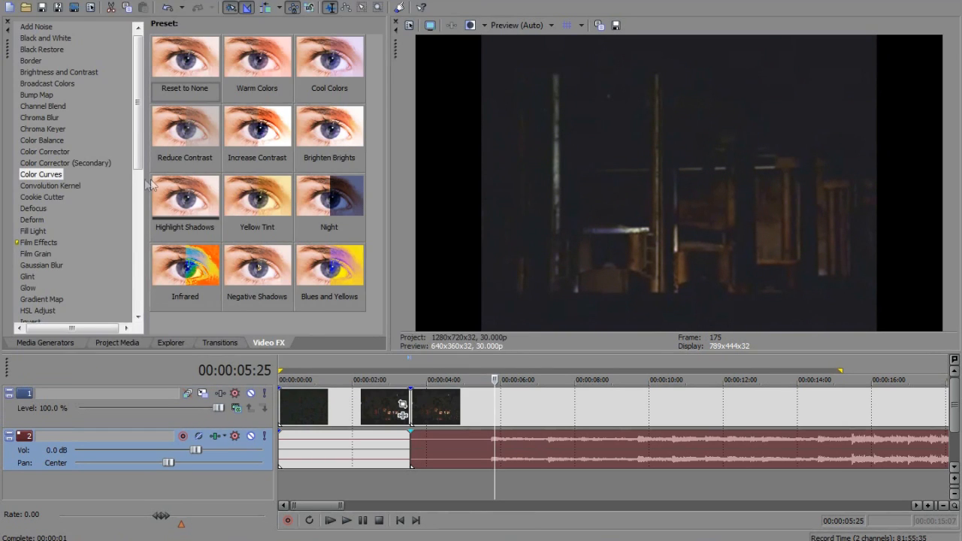
Examine the presets of further video effects, including Glow, HSL Adjust, Invert, Lens Flare, Quick Blur, Soft Contrast, Radial Blur and Rays
scroll(136, 181, "down", 1)
scroll(136, 180, "down", 1)
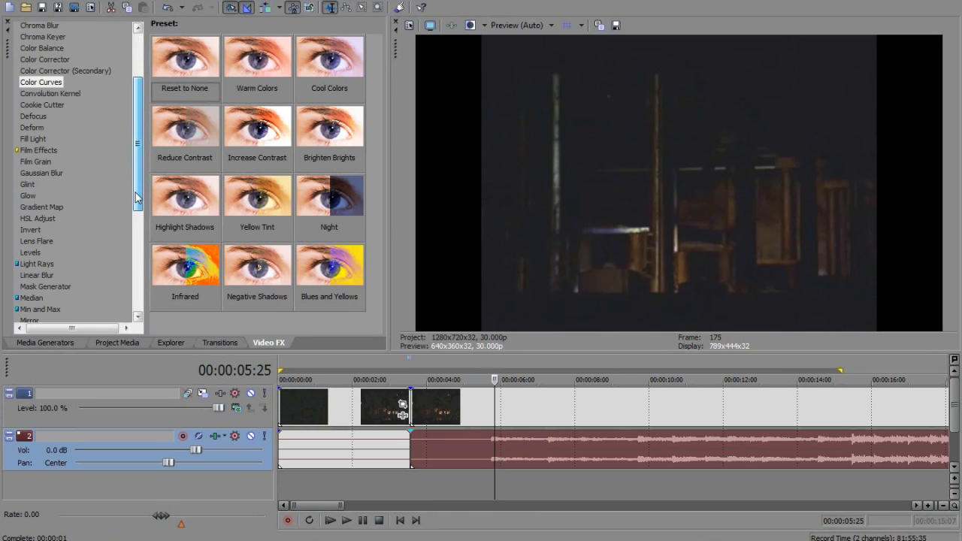
left_click(27, 195)
left_click(37, 218)
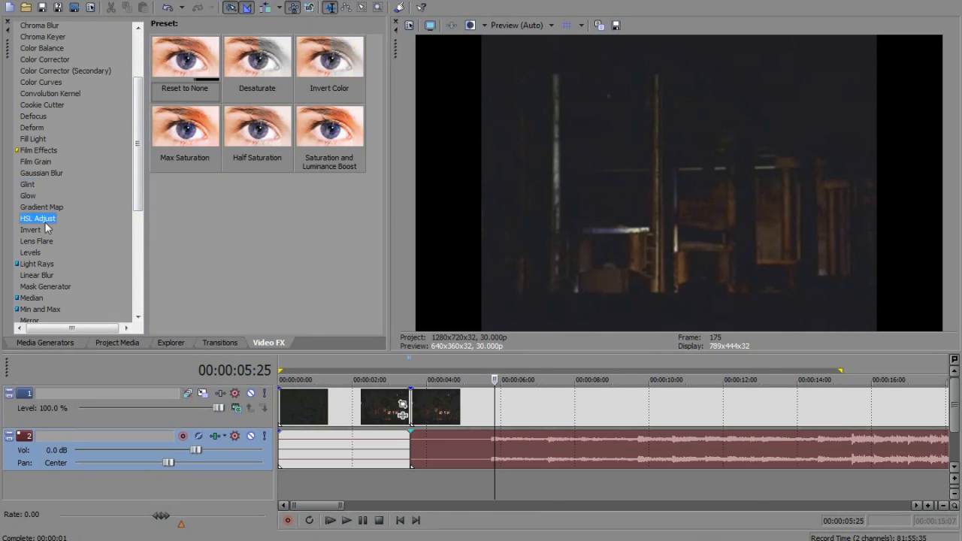
scroll(139, 128, "down", 1)
left_click(45, 210)
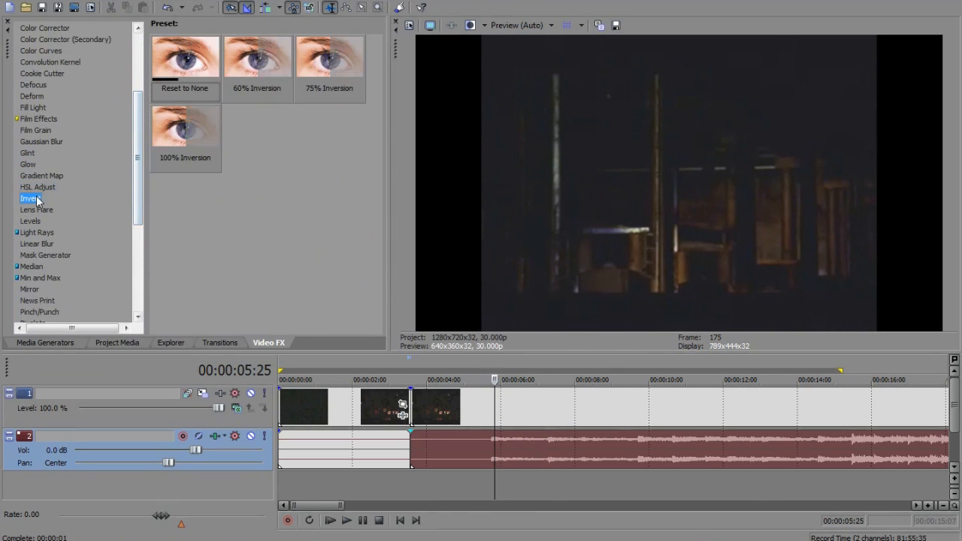
scroll(139, 154, "down", 2)
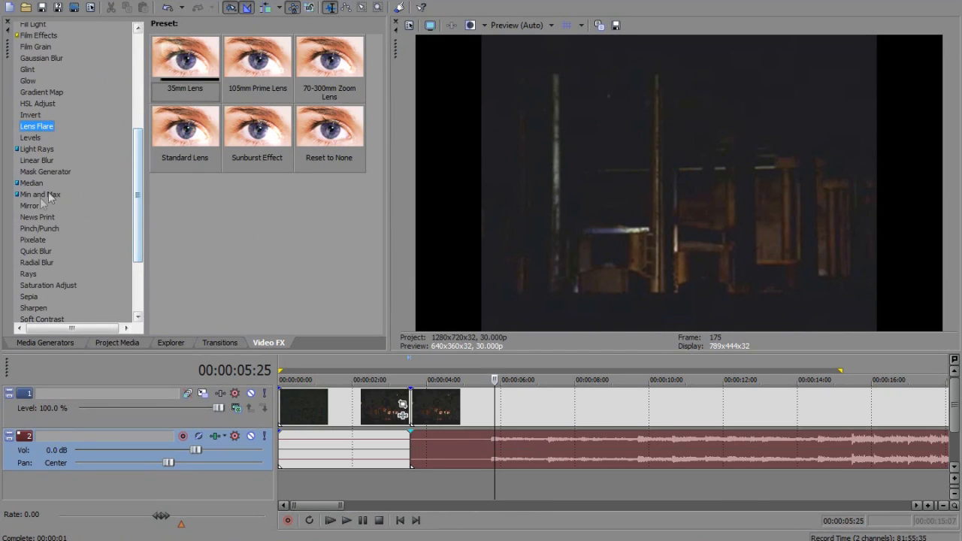
left_click(39, 250)
scroll(40, 248, "down", 2)
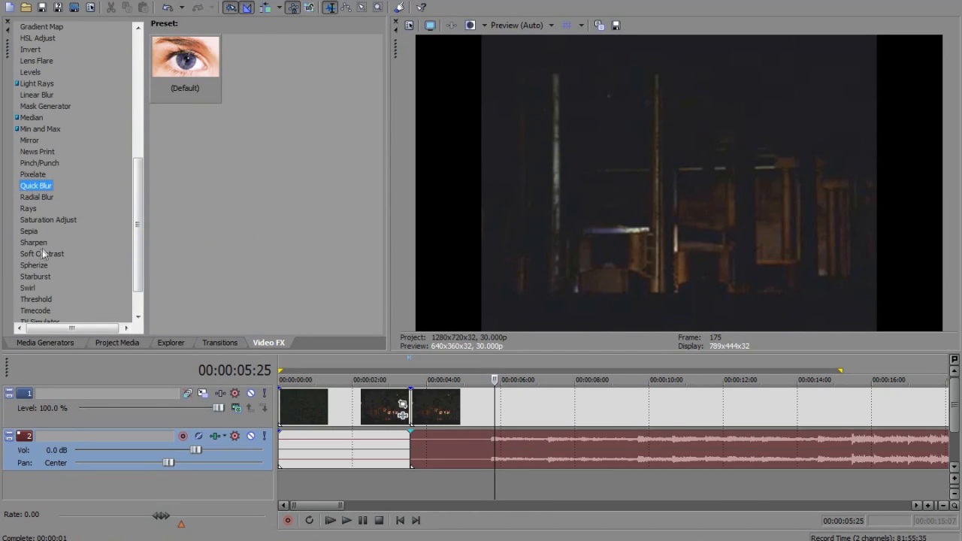
left_click(42, 254)
left_click(37, 198)
left_click(36, 209)
scroll(82, 177, "up", 3)
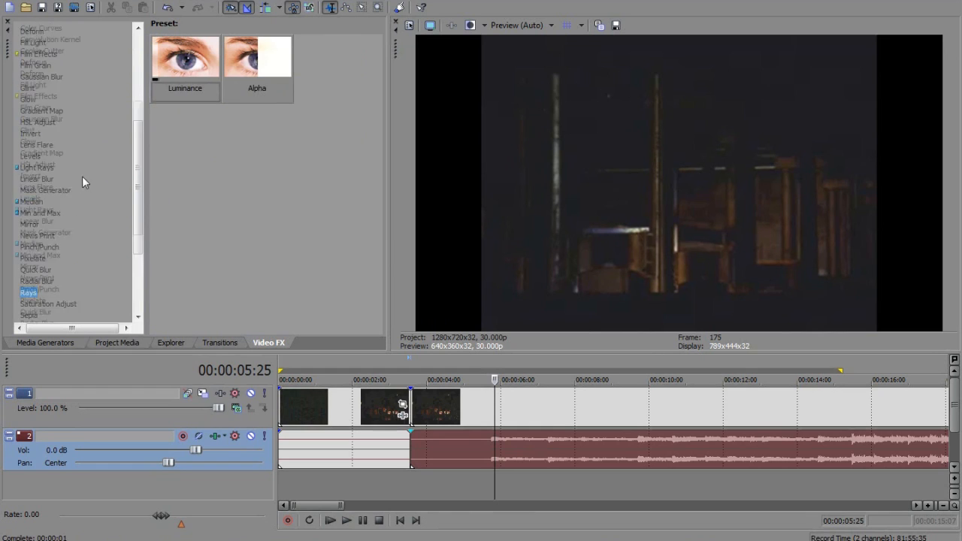
Examine the presets of the Glint video effect
left_click(36, 135)
left_click(28, 113)
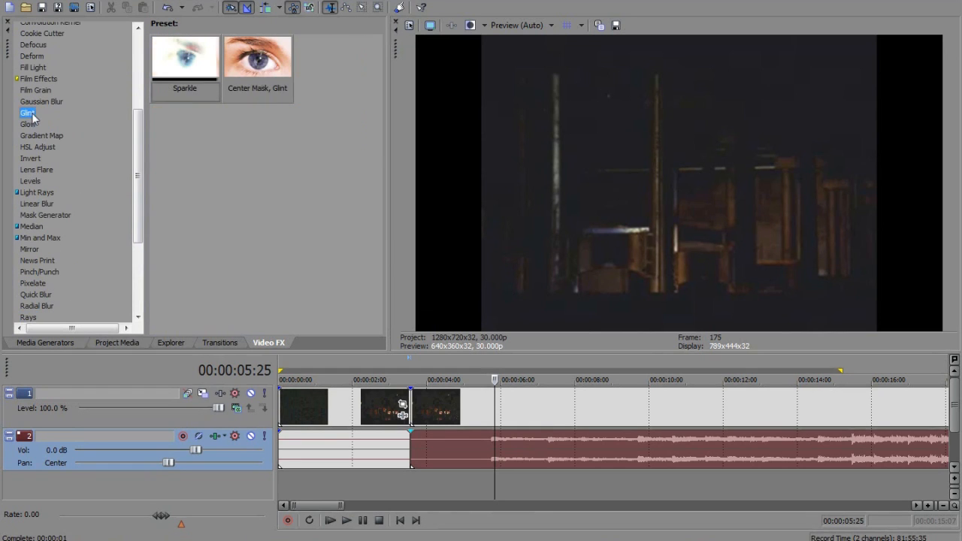
Open Event Pan/Crop for the last piece of video, slightly resize its crop frame at the start, and widen the keyframe timeline
left_click_drag(342, 505, 594, 505)
scroll(583, 481, "up", 1)
left_click_drag(477, 506, 801, 508)
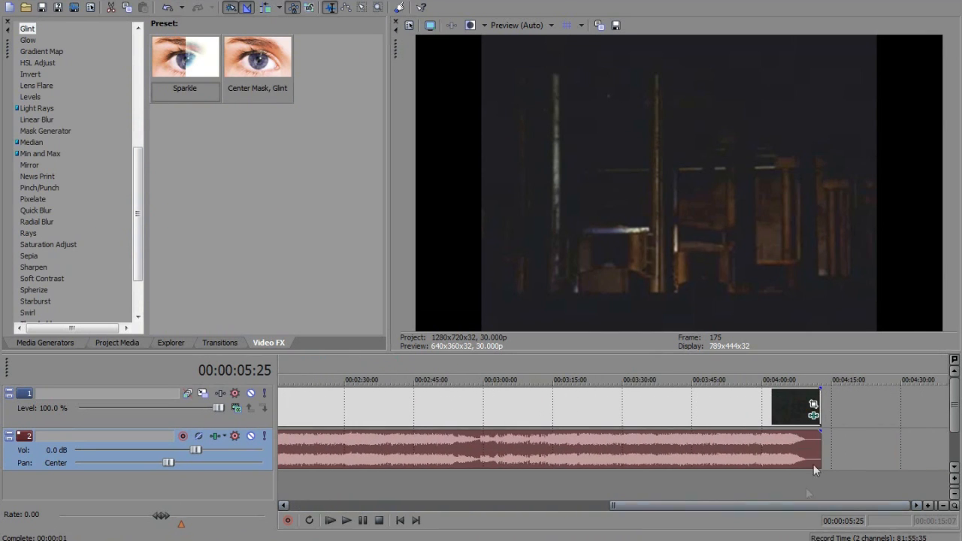
left_click(815, 406)
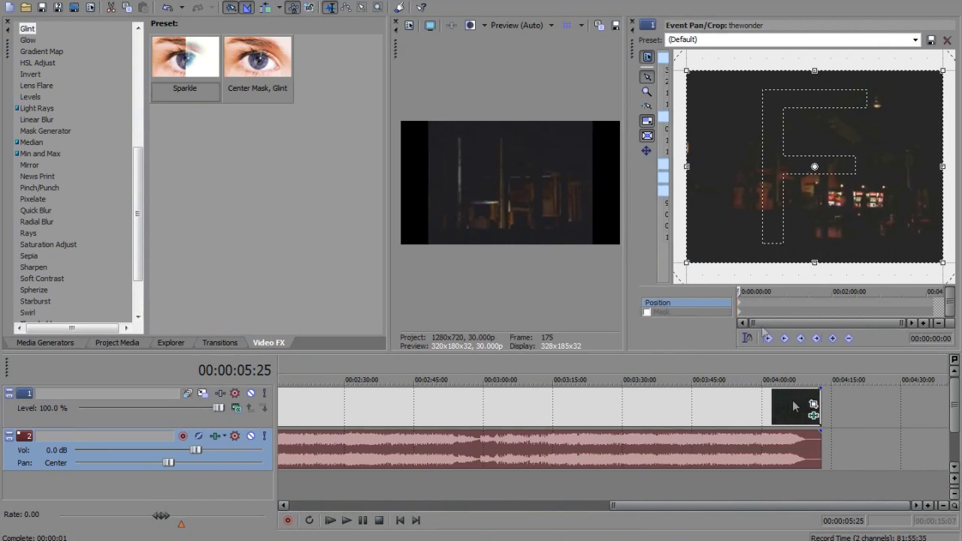
mouse_move(625, 139)
left_mouse_down()
mouse_move(646, 139)
mouse_move(632, 139)
left_mouse_up()
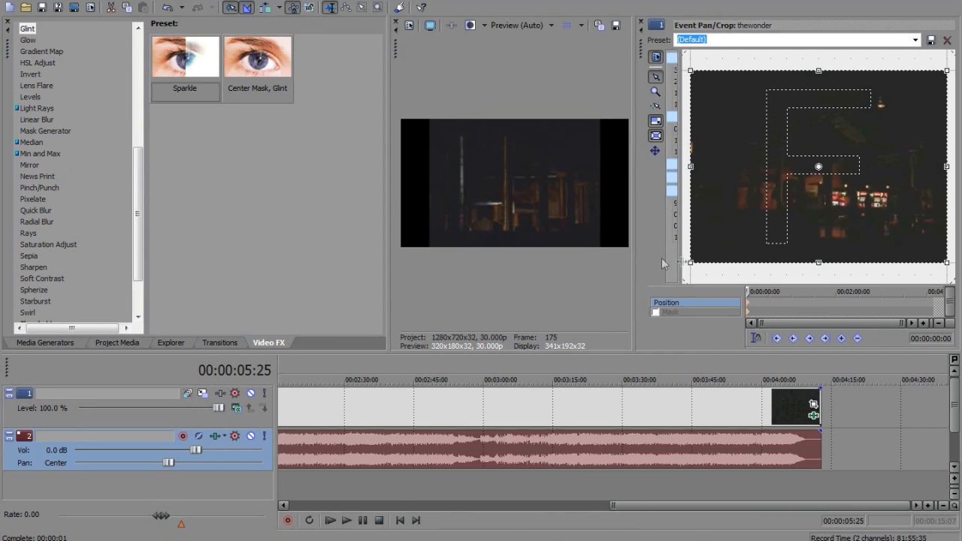
left_click_drag(690, 263, 690, 300)
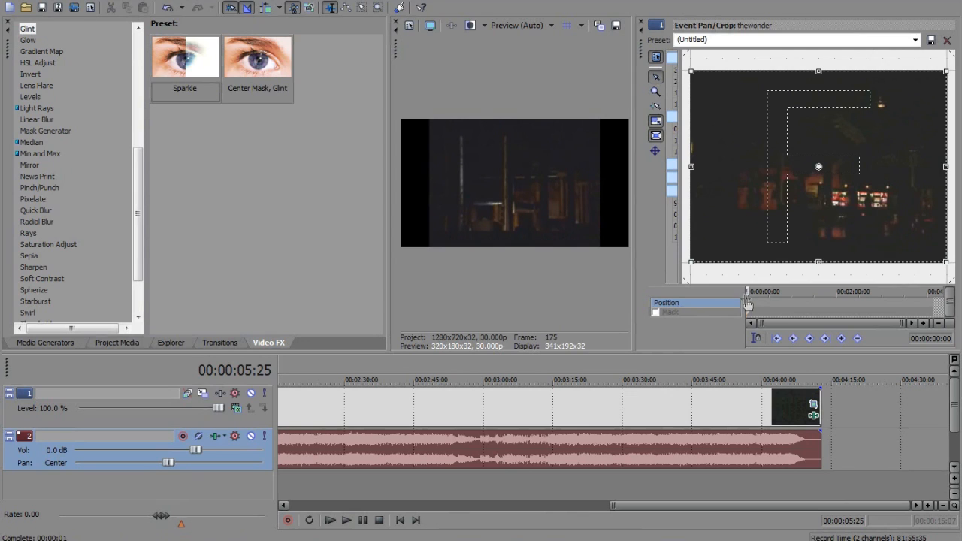
left_click_drag(743, 300, 651, 322)
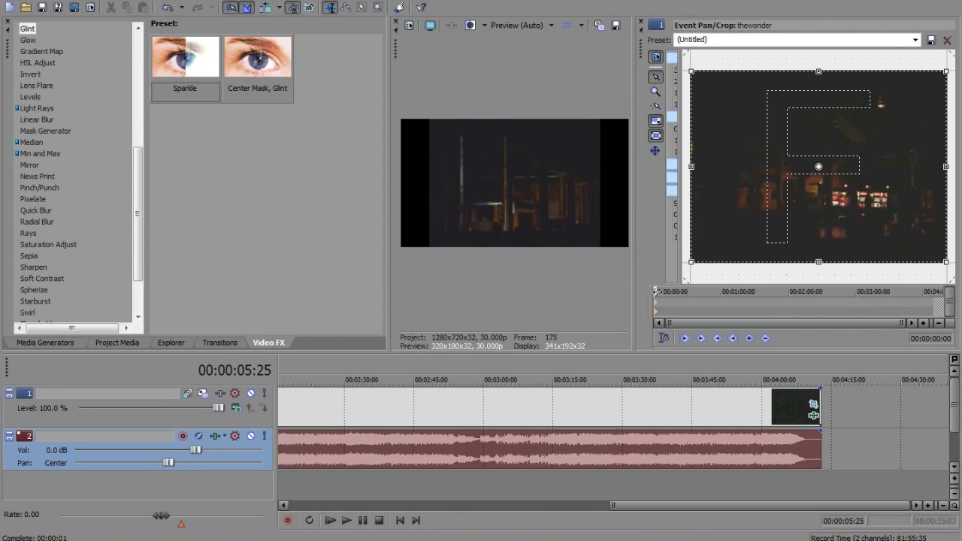
Shrink the crop frame slightly at 00:01:02:14 in the clip to add a position keyframe, preview an earlier frame, and close Event Pan/Crop
left_click_drag(656, 291, 723, 291)
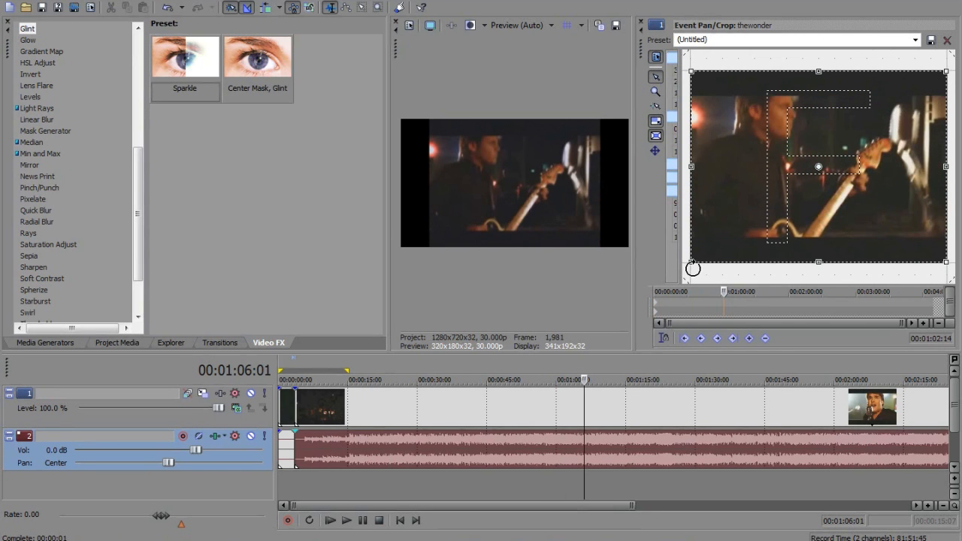
left_click_drag(692, 263, 712, 246)
left_click_drag(724, 291, 707, 307)
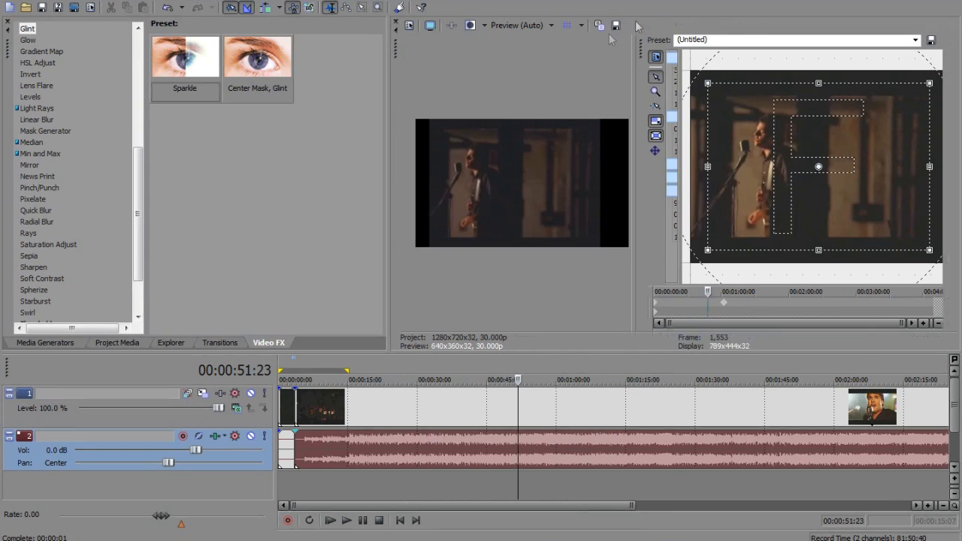
left_click(641, 25)
left_click_drag(138, 227, 131, 284)
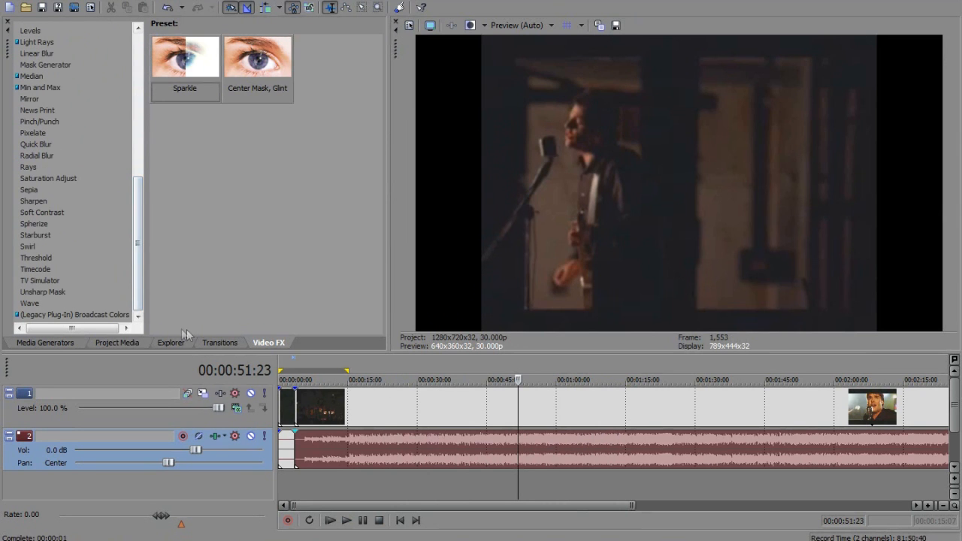
left_click_drag(527, 401, 673, 404)
left_click_drag(137, 249, 136, 185)
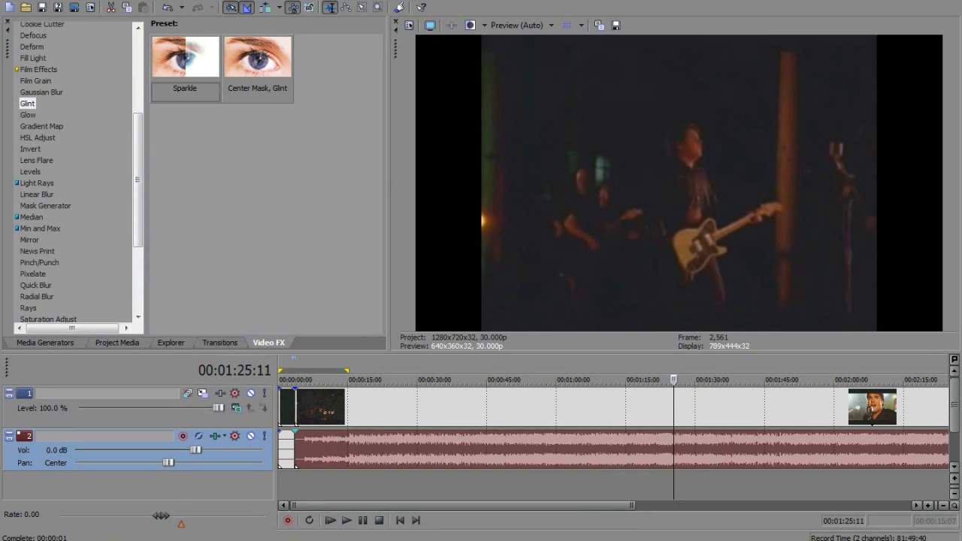
left_click(55, 0)
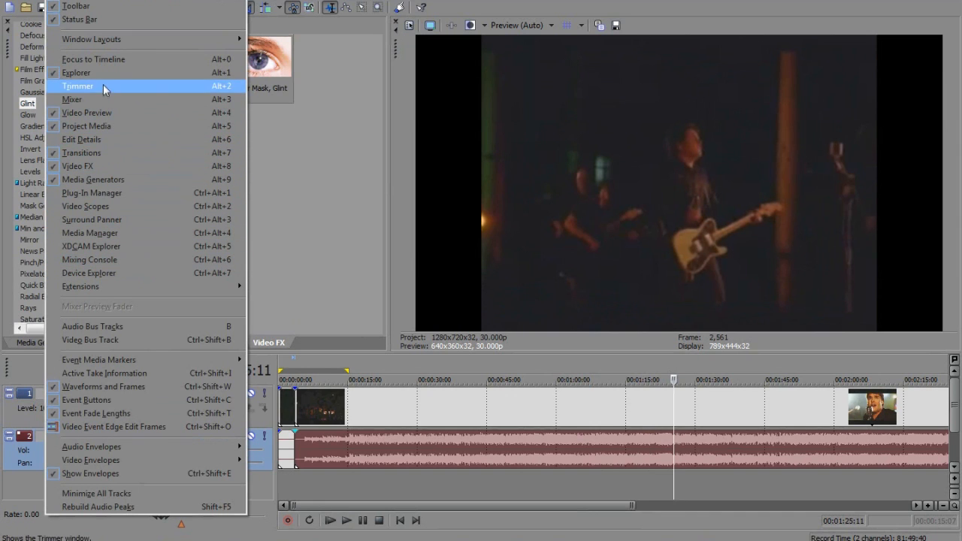
left_click(307, 266)
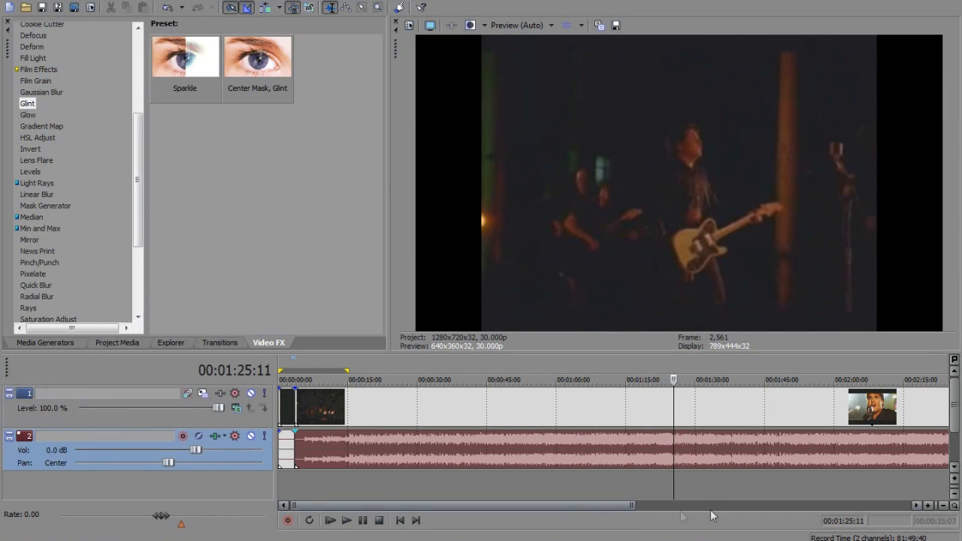
Try the Difference Squared, Lighten and Dodge compositing modes on the video track at 00:00:29:04, ending back on Source Alpha
left_click_drag(674, 482, 413, 475)
left_click(236, 407)
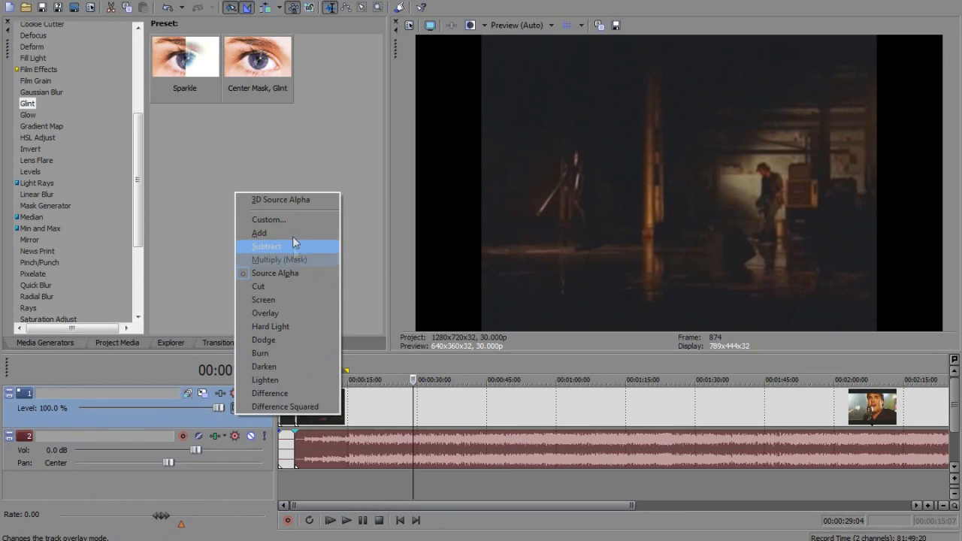
left_click(299, 411)
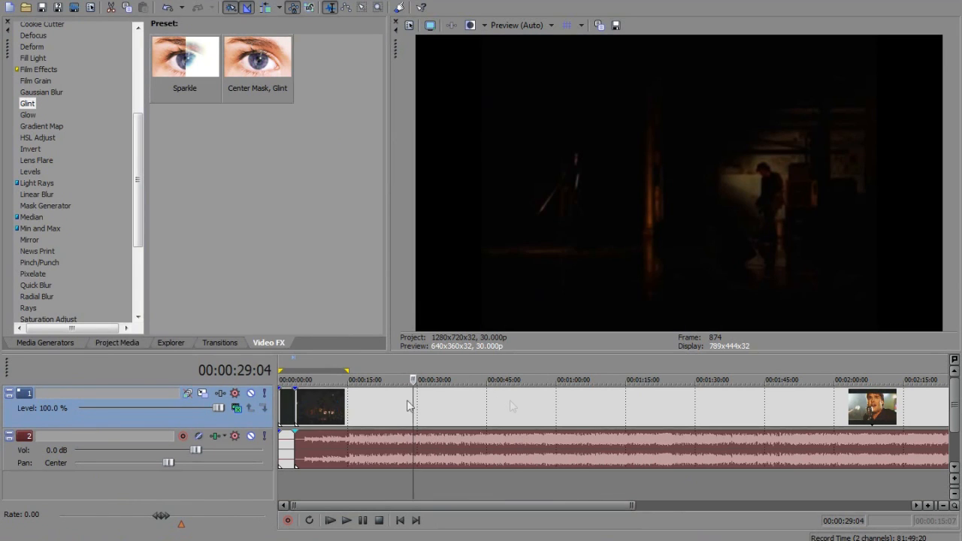
left_click(237, 409)
left_click(278, 381)
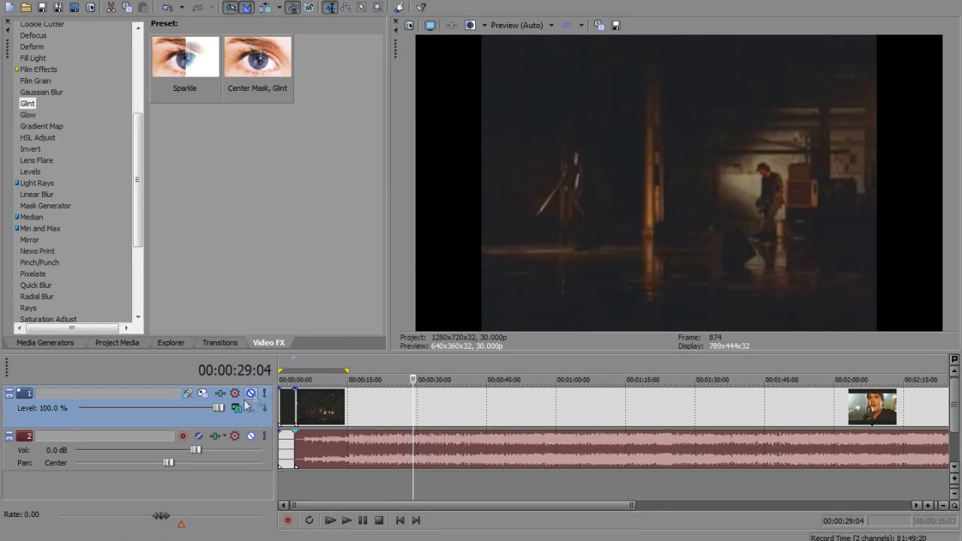
left_click(236, 408)
left_click(275, 344)
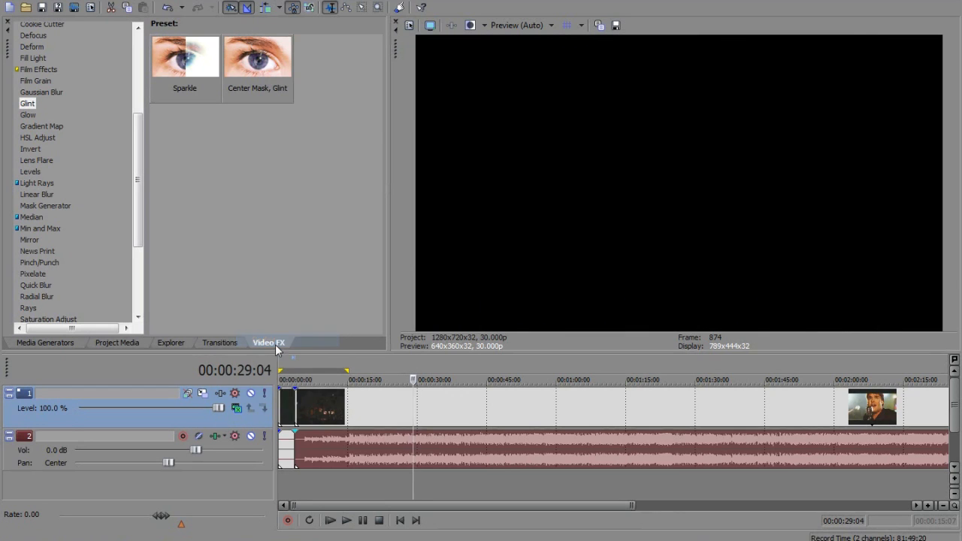
left_click(233, 409)
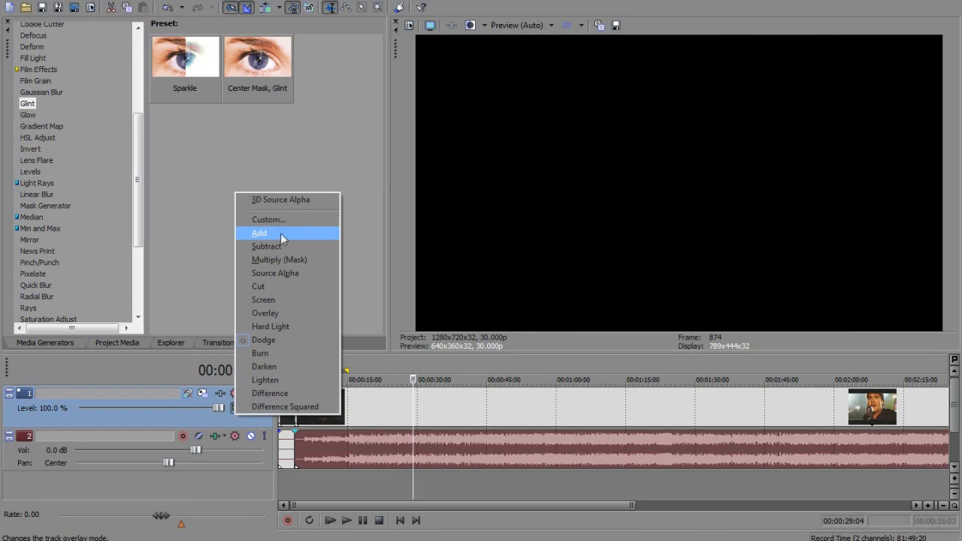
left_click(290, 272)
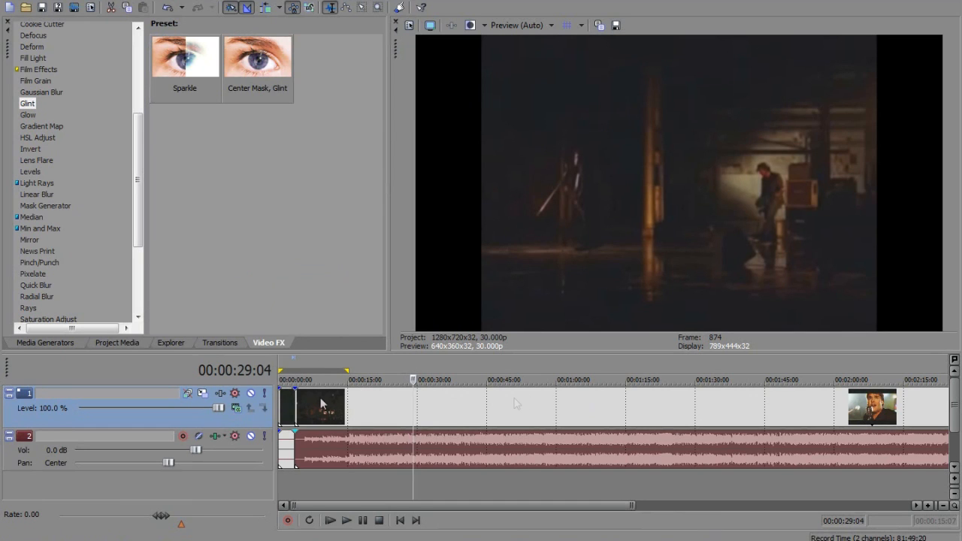
Set the video track's compositing mode to 3D Source Alpha and use Track Motion to rotate and tilt the picture in 3D space
left_click(239, 409)
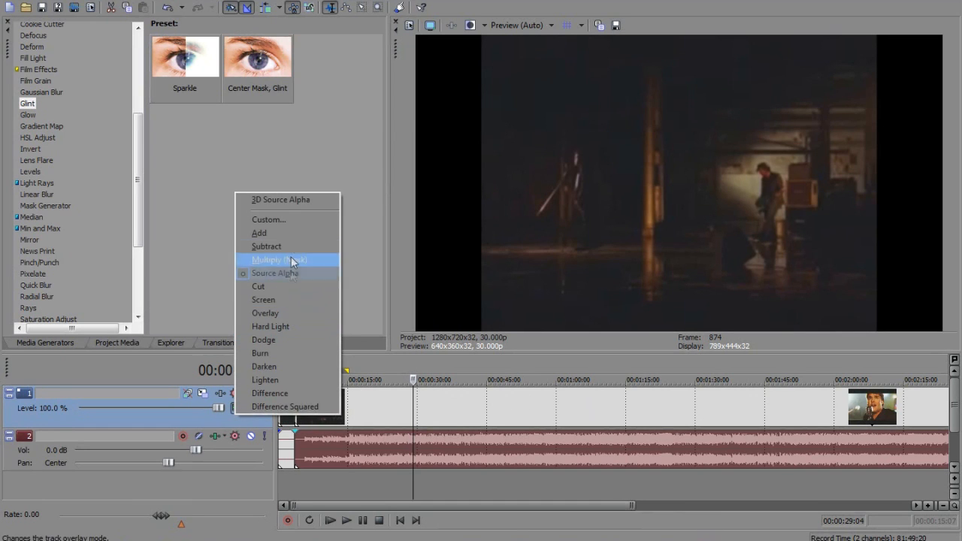
left_click(314, 200)
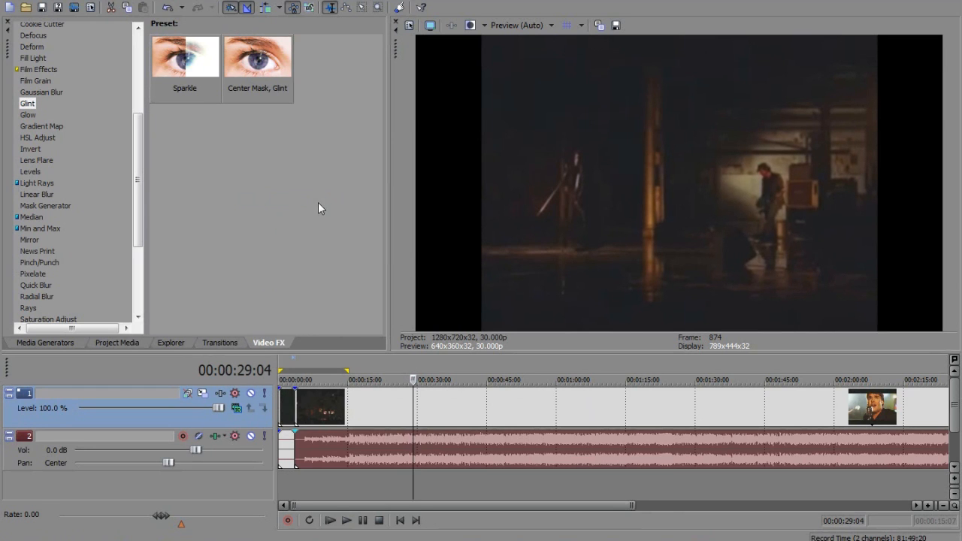
left_click(203, 394)
left_click_drag(498, 260, 378, 229)
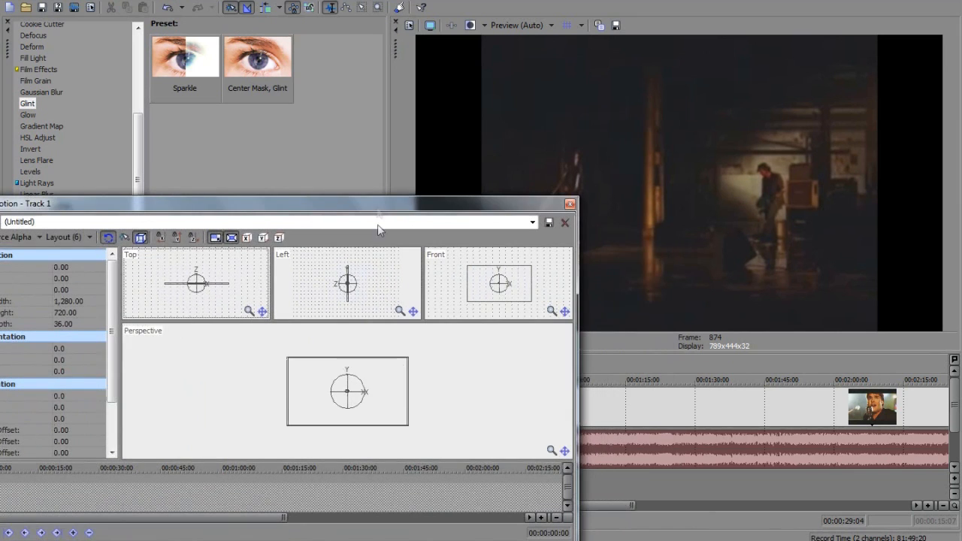
left_click_drag(361, 378, 360, 402)
left_click_drag(346, 293, 377, 292)
mouse_move(373, 416)
left_mouse_down()
mouse_move(397, 421)
mouse_move(355, 439)
mouse_move(342, 433)
mouse_move(360, 406)
left_mouse_up()
left_click(570, 203)
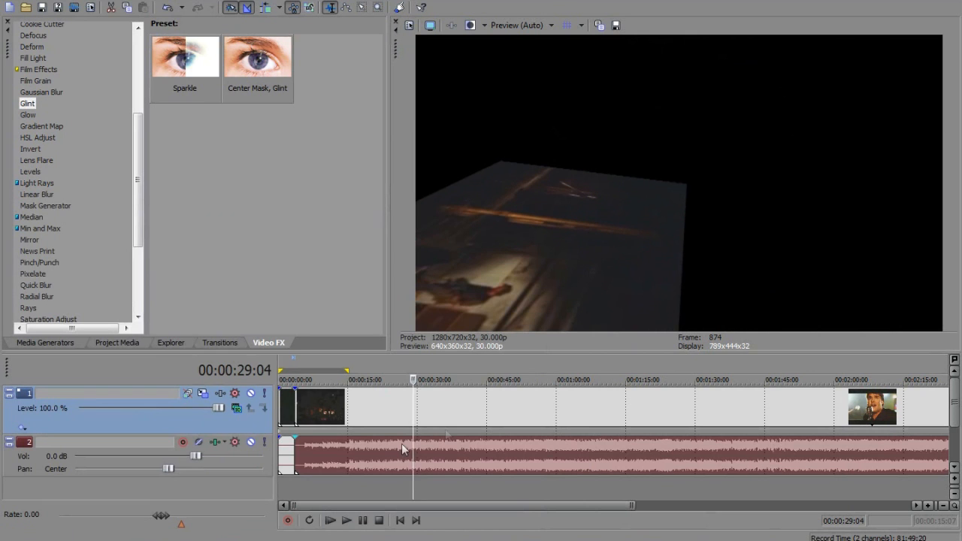
Preview the tilted video back at 00:00:10:20 and bring up the Gradient Wipe transition presets again
left_click_drag(414, 479, 327, 469)
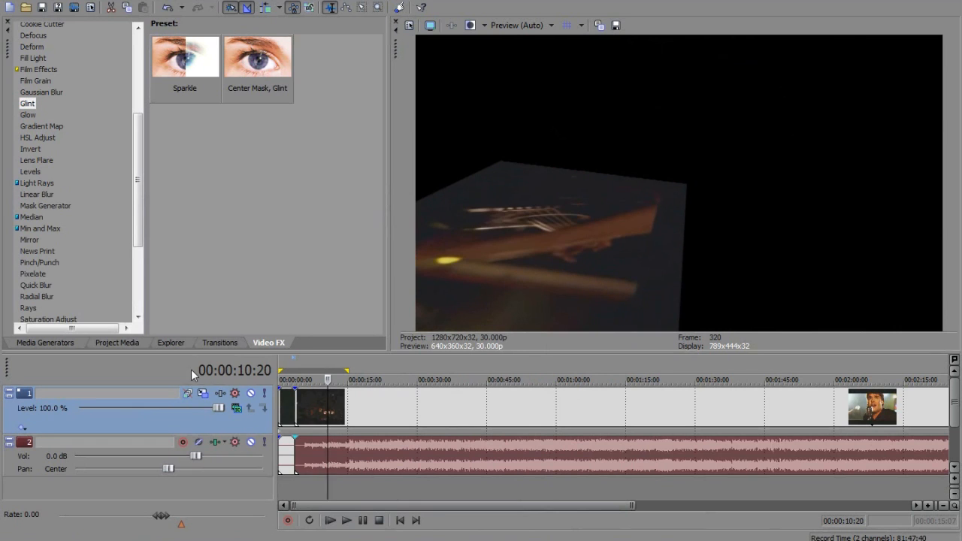
left_click(215, 344)
left_click(268, 343)
left_click(211, 344)
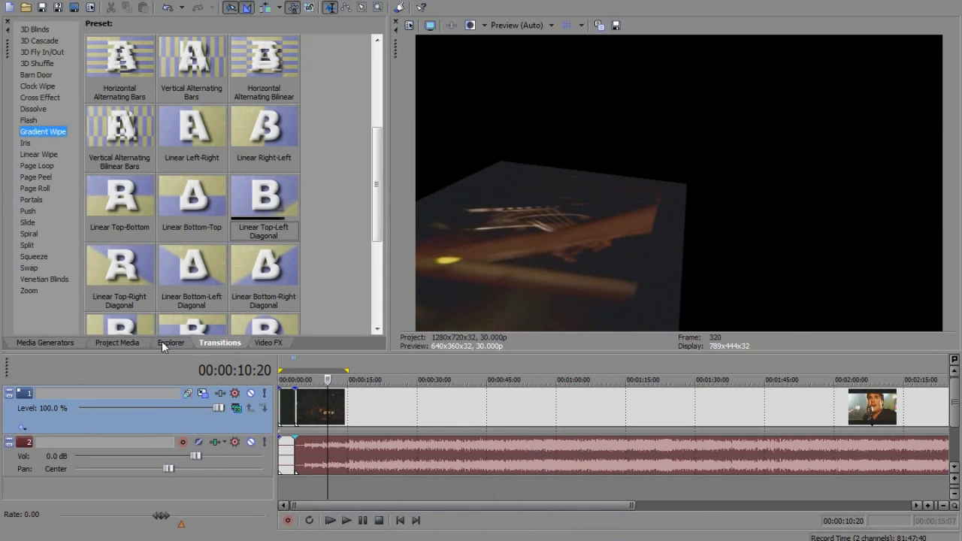